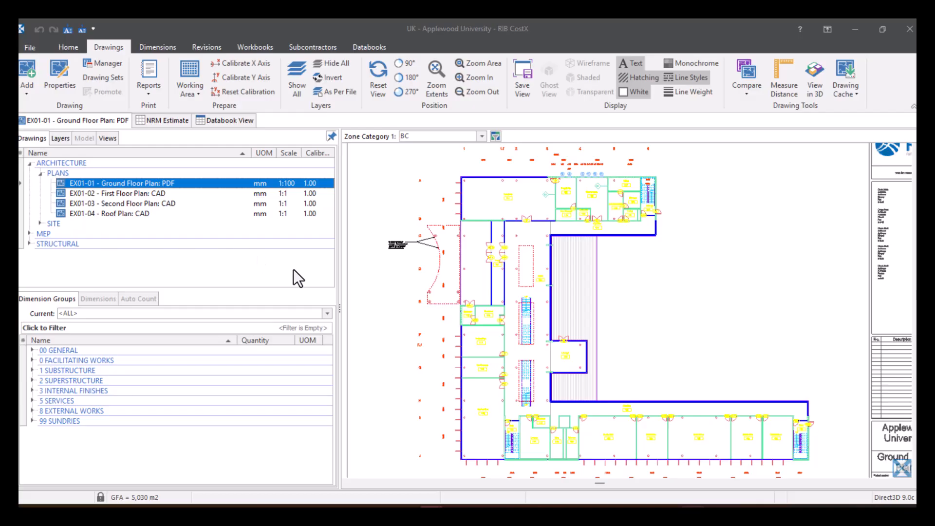
# Display the GFA dimension group from the 00 GENERAL folder on the ground floor plan
pyautogui.click(162, 44)
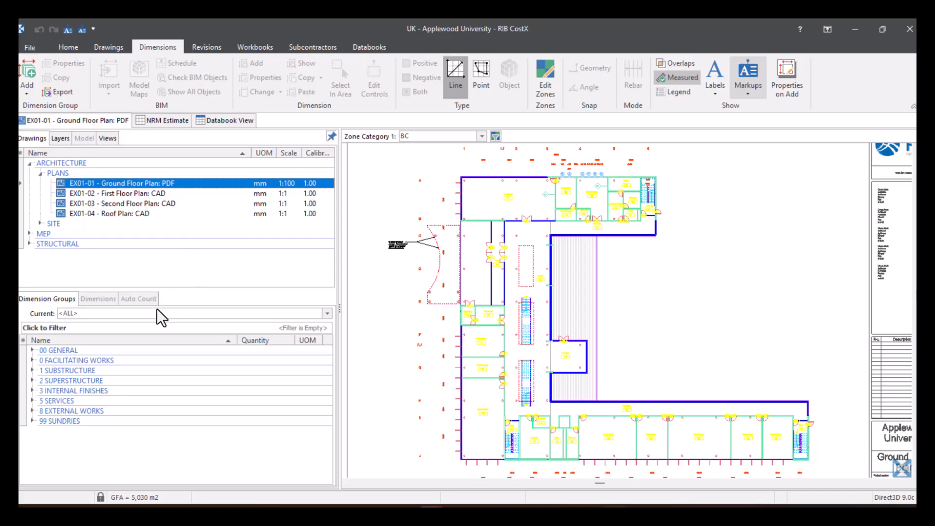
pyautogui.click(30, 351)
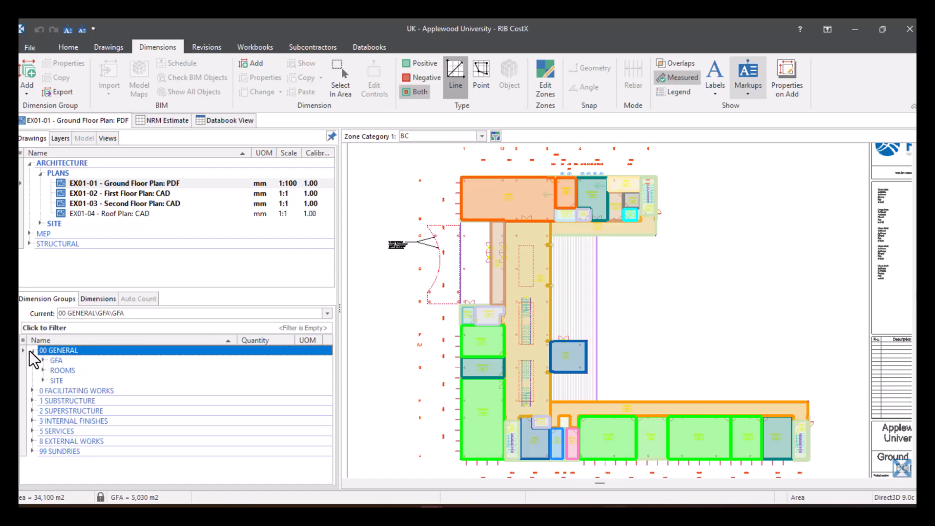
pyautogui.click(42, 362)
pyautogui.click(100, 372)
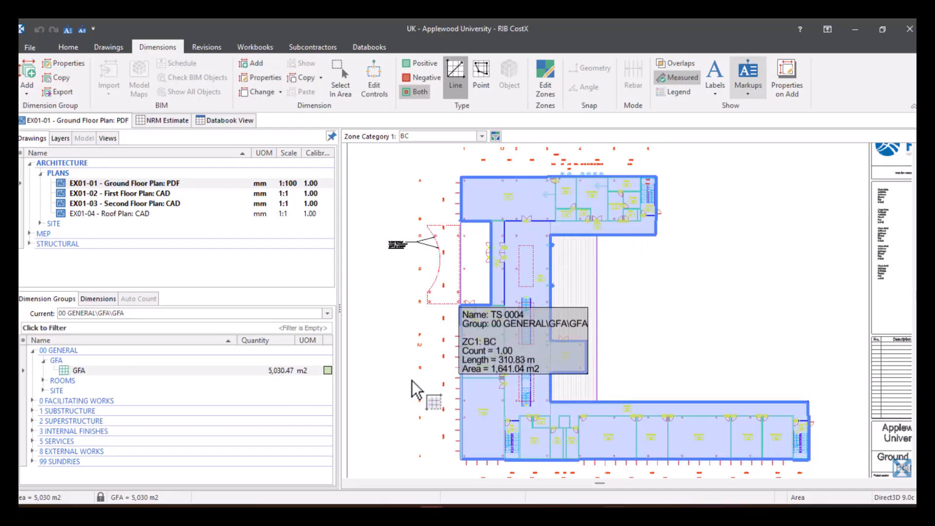
pyautogui.click(289, 369)
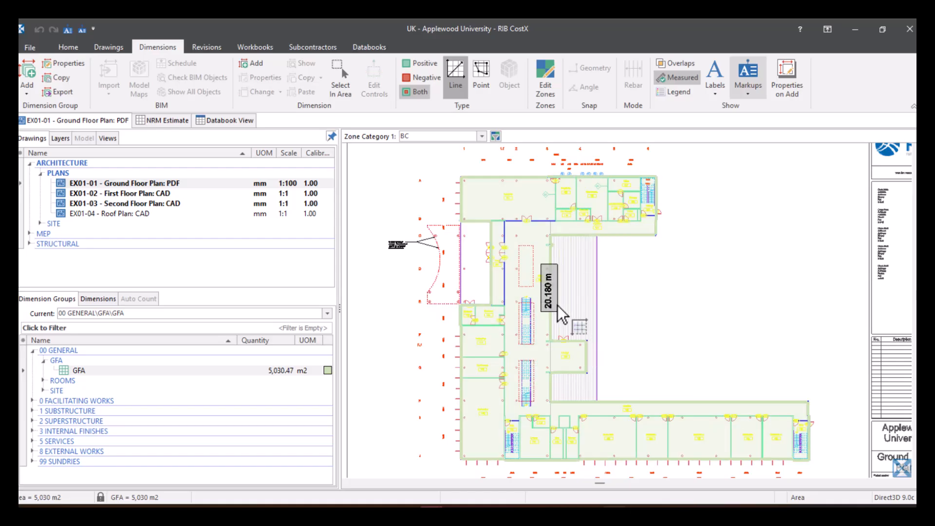
# Inspect the existing GFA area dimension on the ground floor plan and the group's total quantity
pyautogui.click(542, 268)
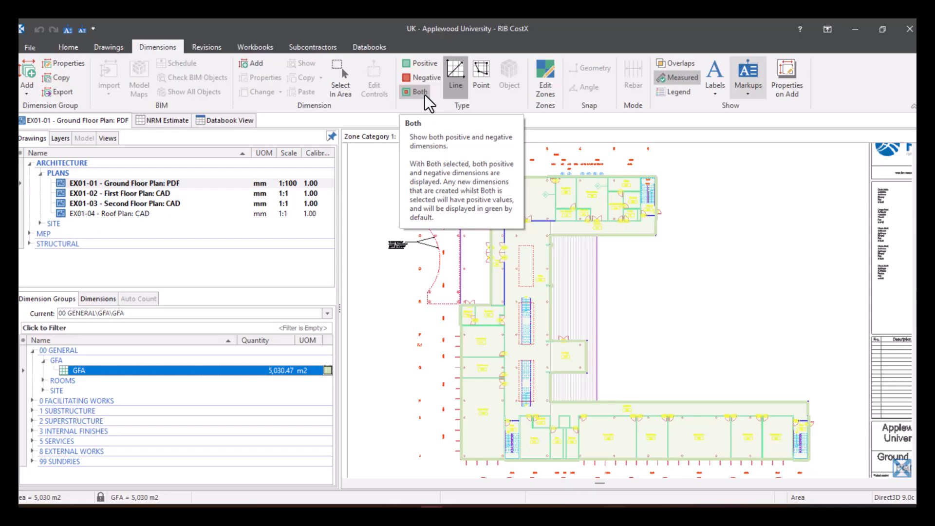
pyautogui.click(552, 203)
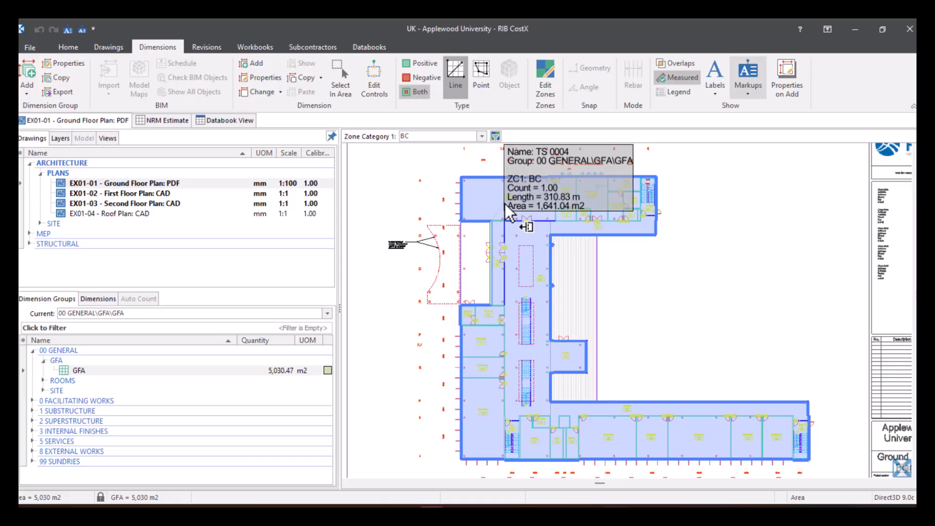
pyautogui.click(380, 222)
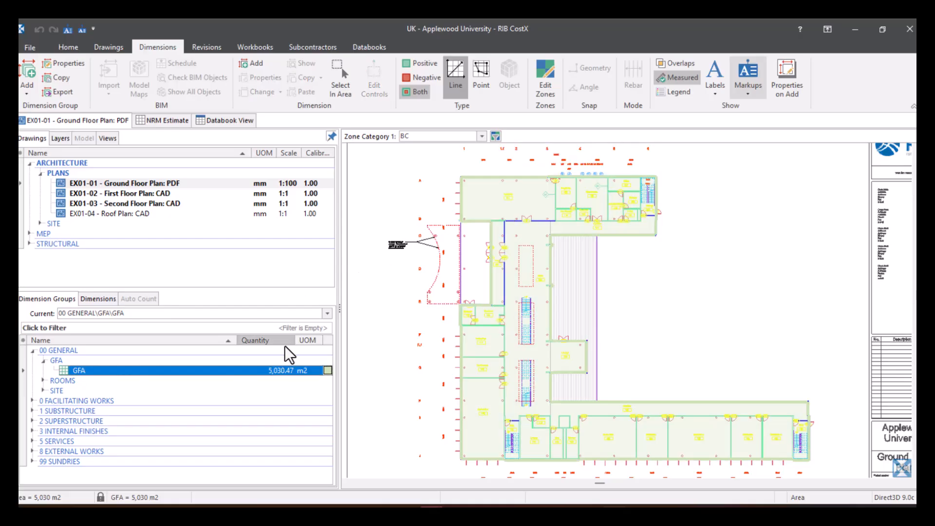
pyautogui.moveTo(270, 375)
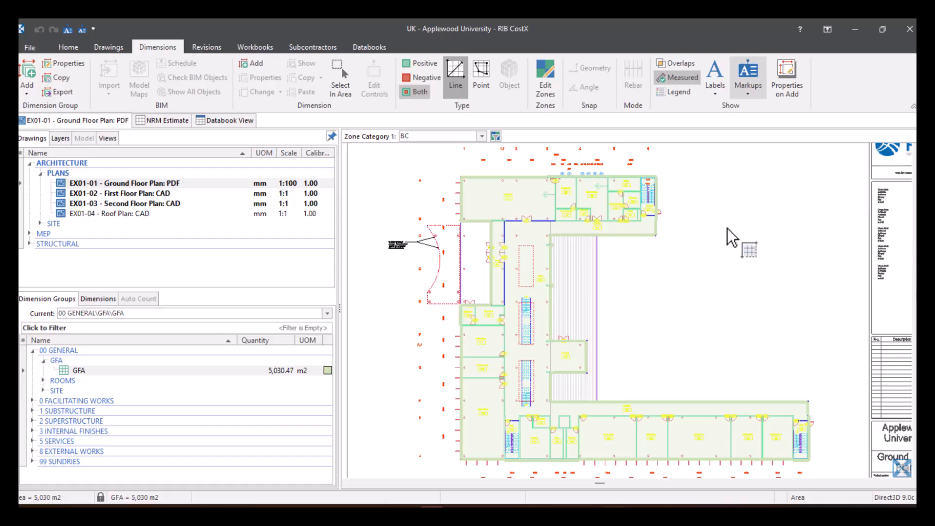
# In Negative mode with Point measurement, trace the dashed rectangular void beside Foyer 102 as a negative GFA area
pyautogui.click(422, 78)
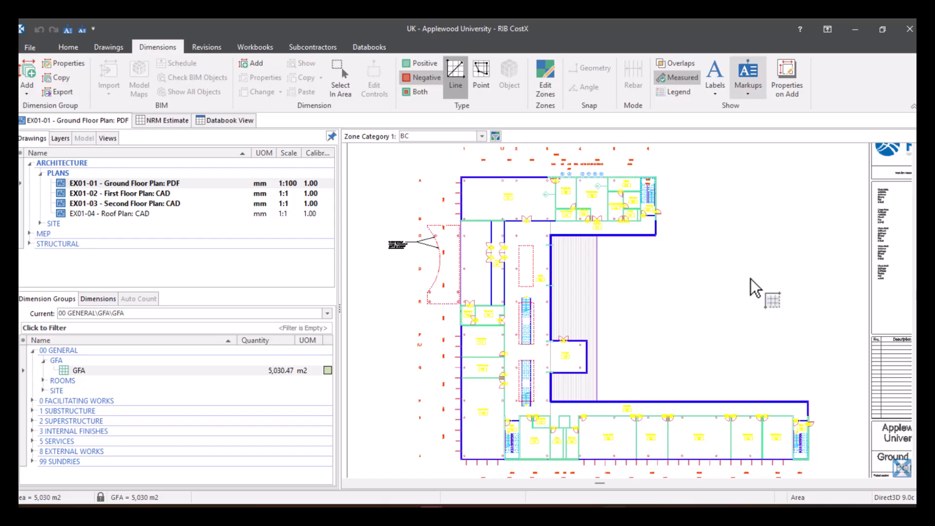
pyautogui.scroll(2, 539, 261)
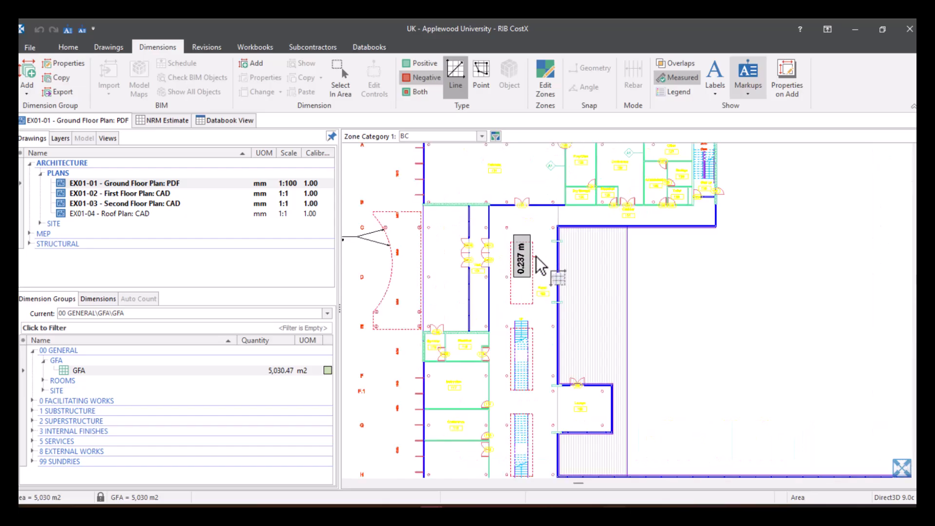
pyautogui.scroll(4, 536, 267)
pyautogui.moveTo(536, 267); pyautogui.dragTo(589, 296, button='middle')
pyautogui.scroll(-1, 589, 296)
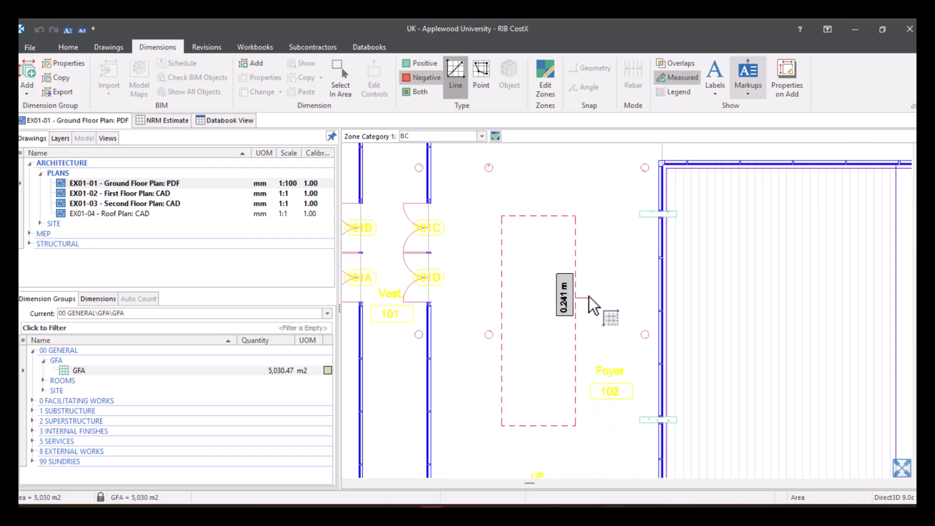
pyautogui.click(481, 78)
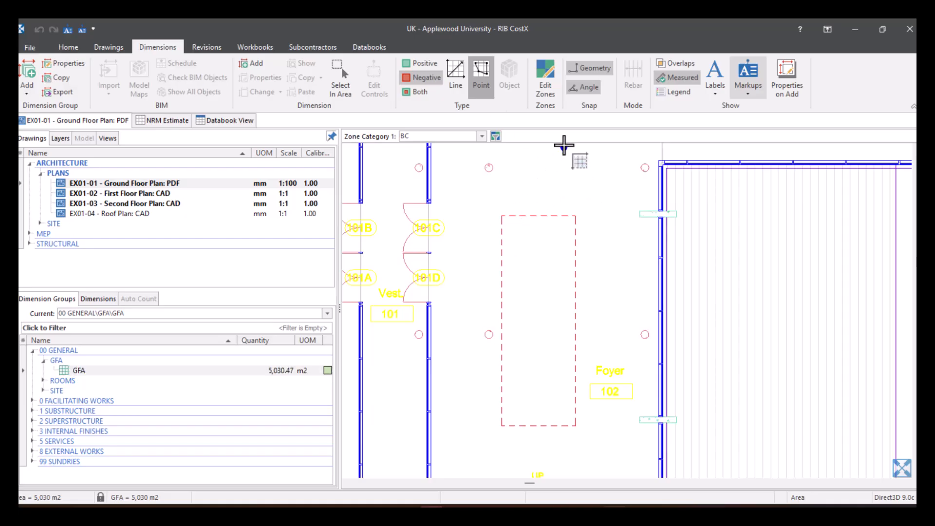
pyautogui.click(502, 216)
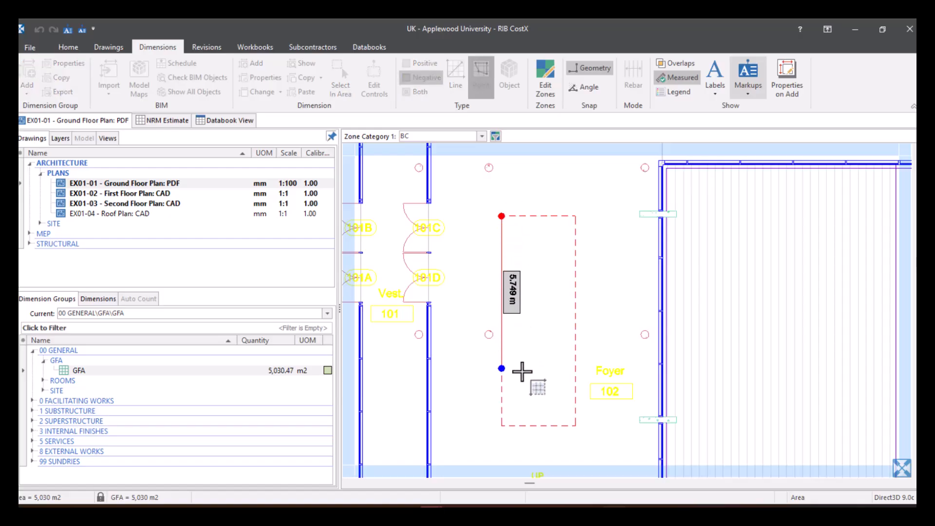
pyautogui.click(501, 426)
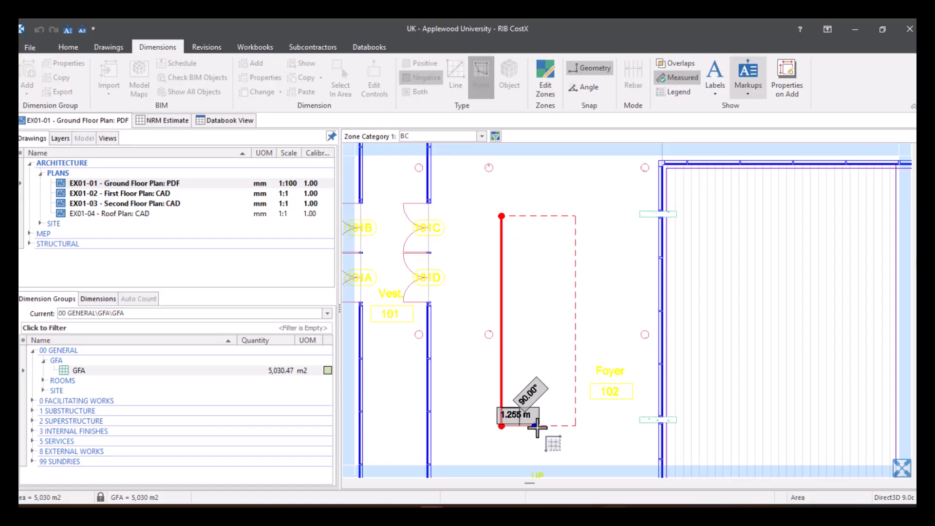
pyautogui.click(577, 426)
pyautogui.click(577, 216)
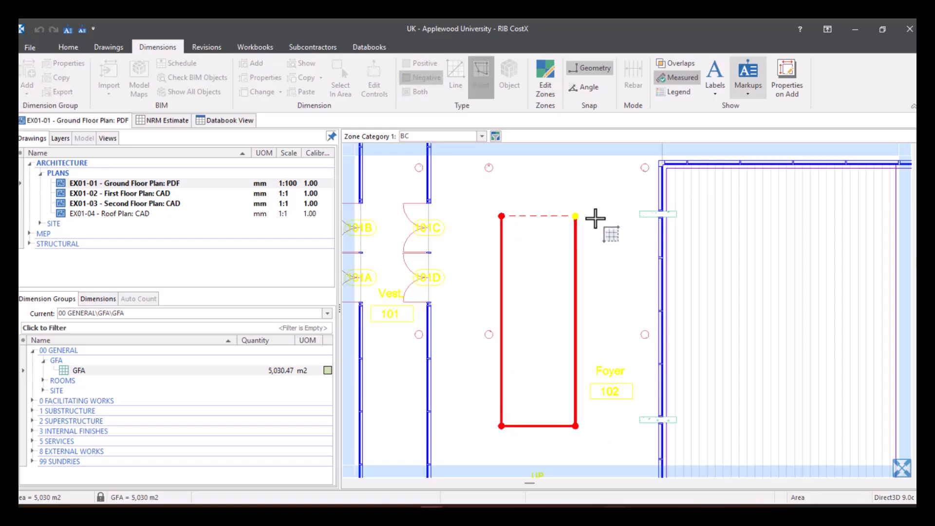
pyautogui.rightClick(596, 219)
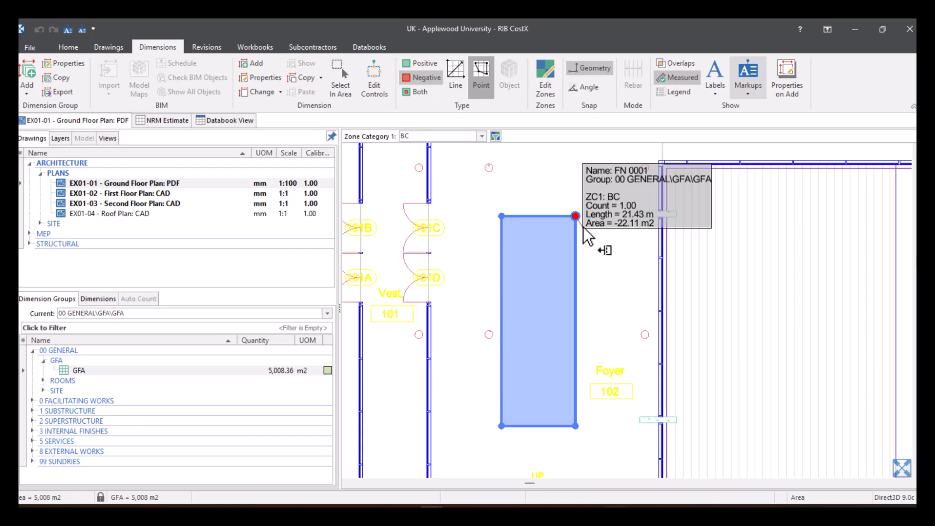
# Show both positive and negative dimensions on the plan and check the GFA group's total quantity
pyautogui.scroll(-5, 593, 314)
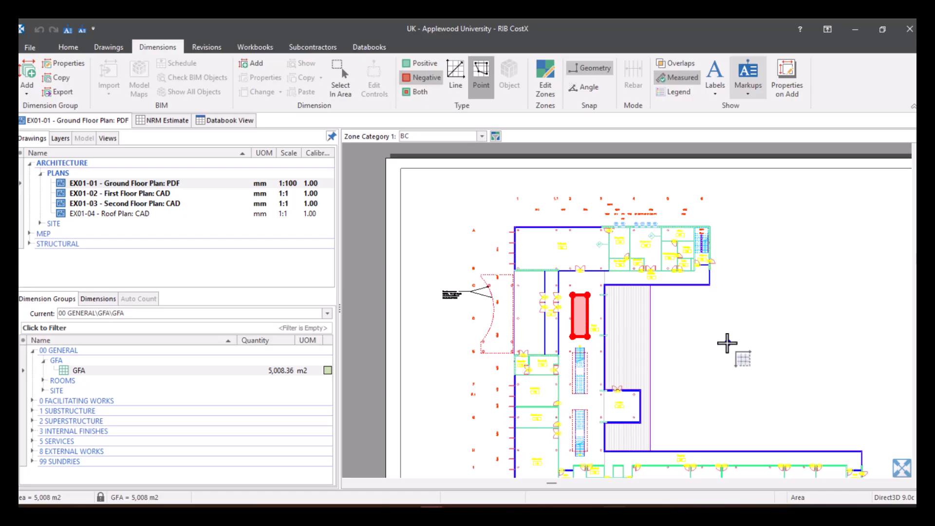
pyautogui.click(422, 90)
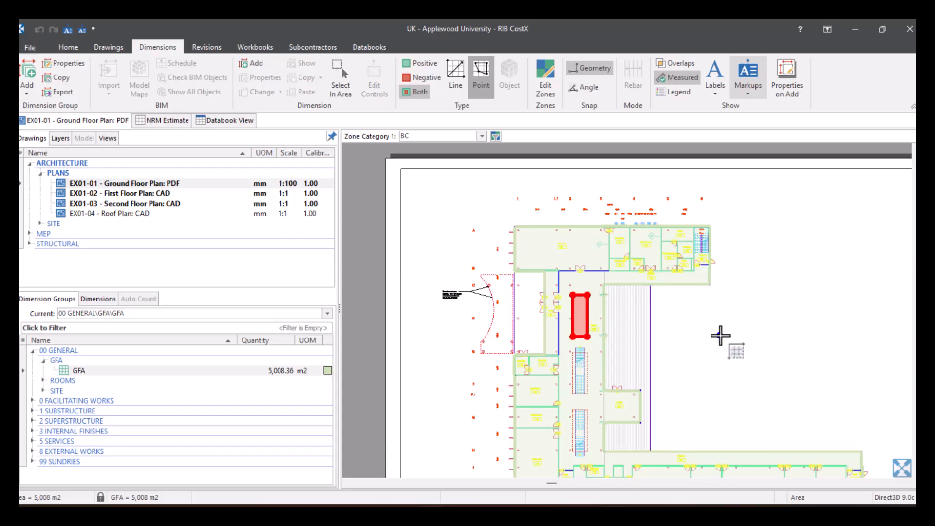
pyautogui.click(291, 371)
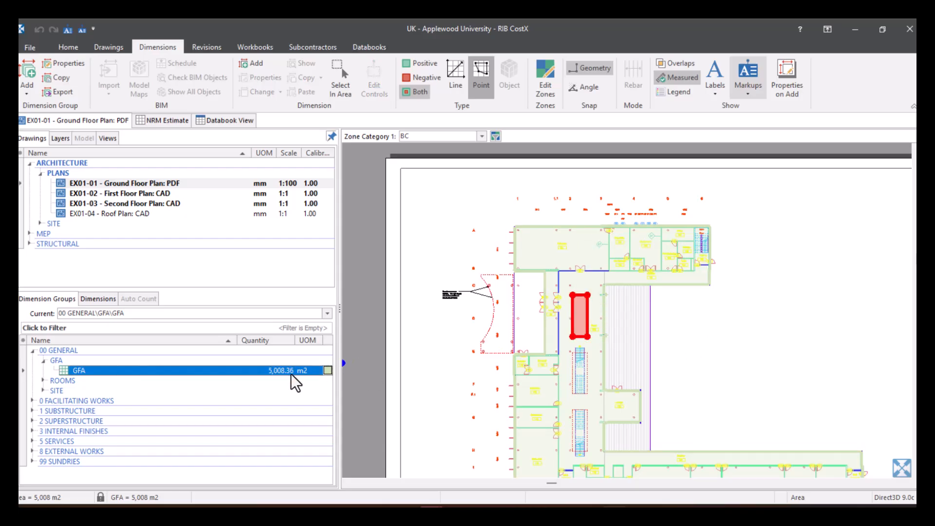
pyautogui.moveTo(273, 369)
# Enlarge the dimension groups area and review the individual dimensions listed for the GFA group
pyautogui.moveTo(180, 277); pyautogui.dragTo(180, 243)
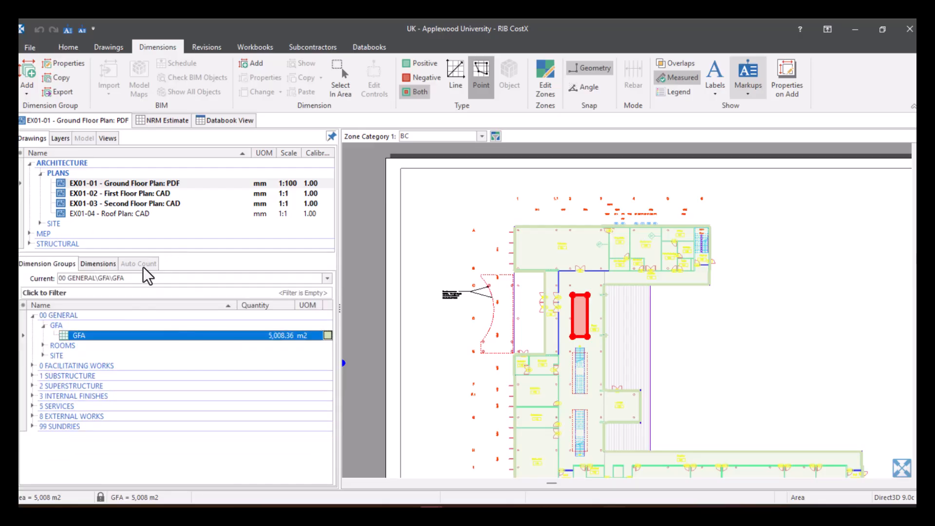
pyautogui.click(100, 262)
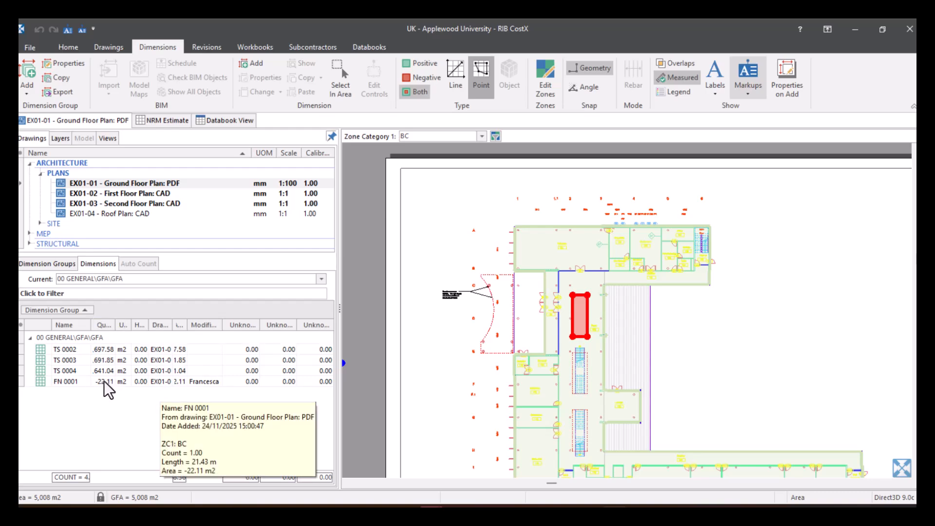
pyautogui.click(57, 268)
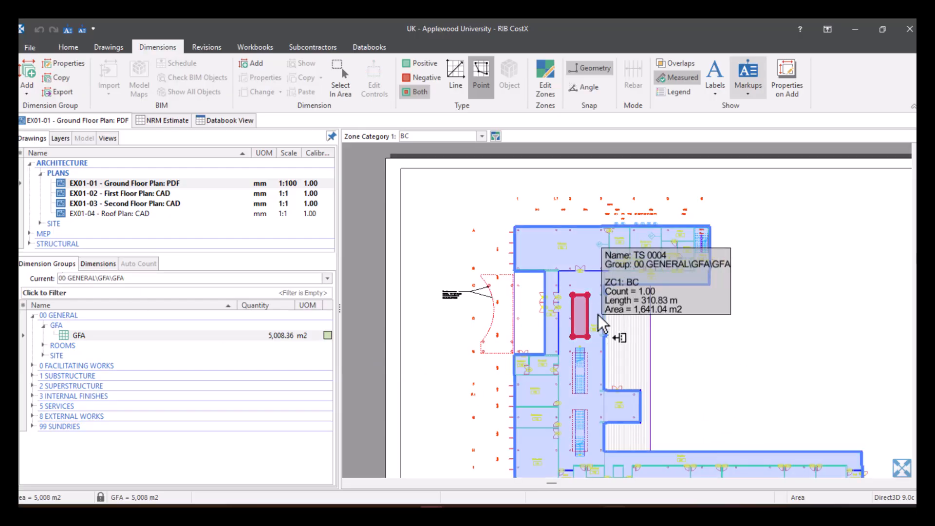
# Convert the negative rectangular area in the foyer to a cutout of the surrounding GFA dimension
pyautogui.scroll(6, 590, 319)
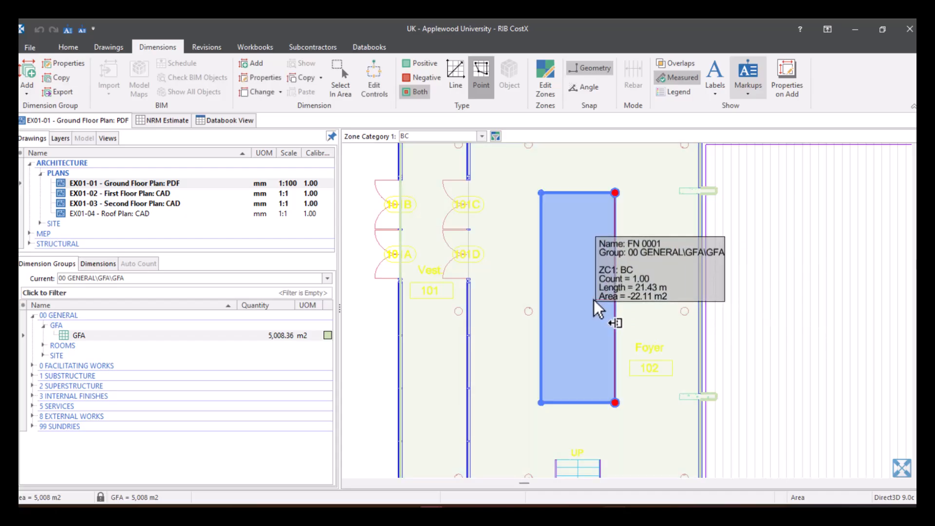
pyautogui.rightClick(591, 299)
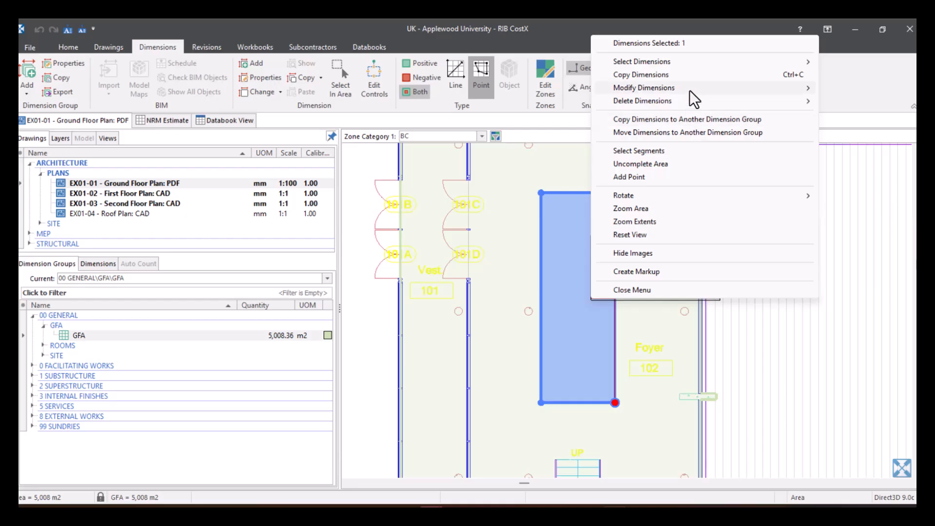
pyautogui.moveTo(689, 90)
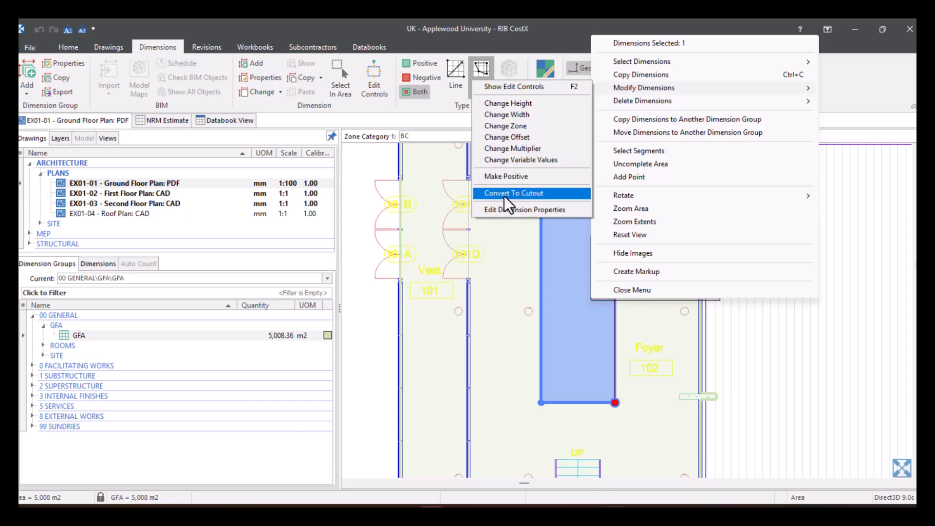
pyautogui.click(558, 194)
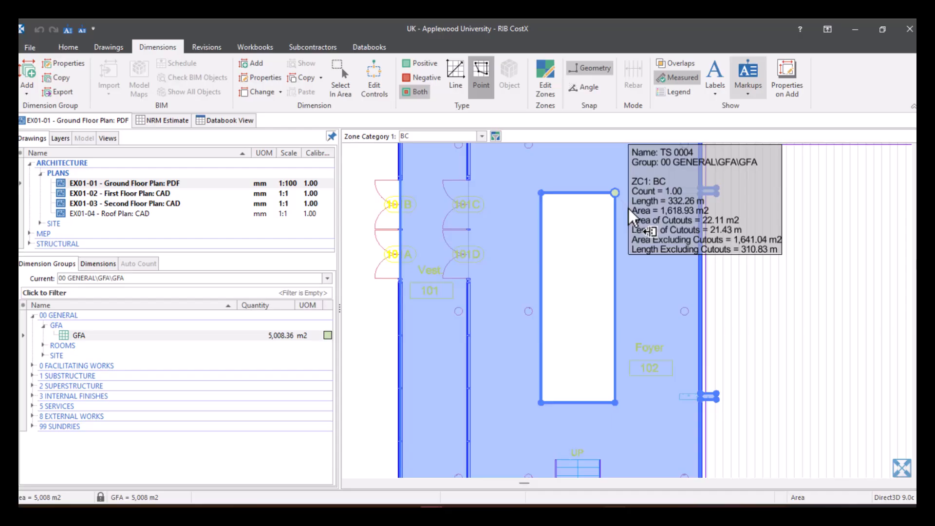
pyautogui.scroll(-5, 628, 208)
pyautogui.moveTo(767, 268); pyautogui.dragTo(660, 301, button='middle')
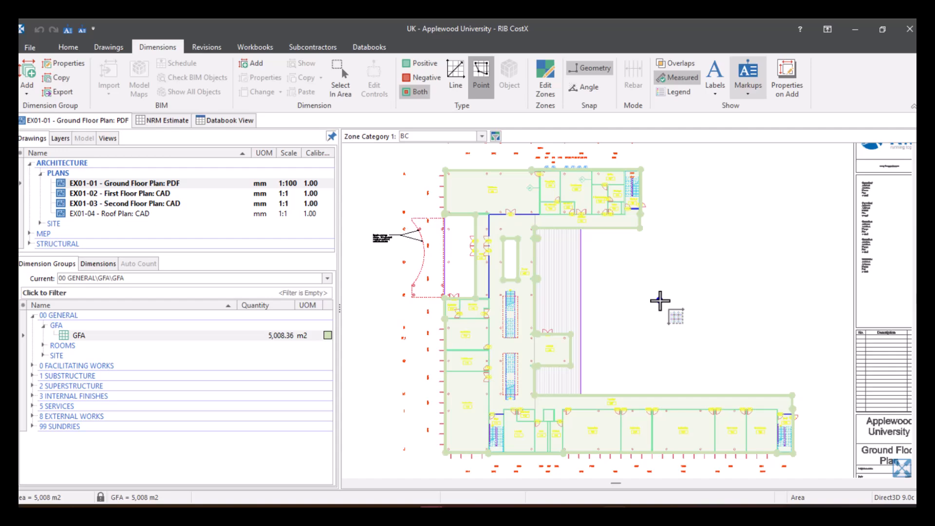
# Review the default colour choices for negative dimensions in the drawing options, and cancel the dialog
pyautogui.click(32, 49)
pyautogui.click(69, 460)
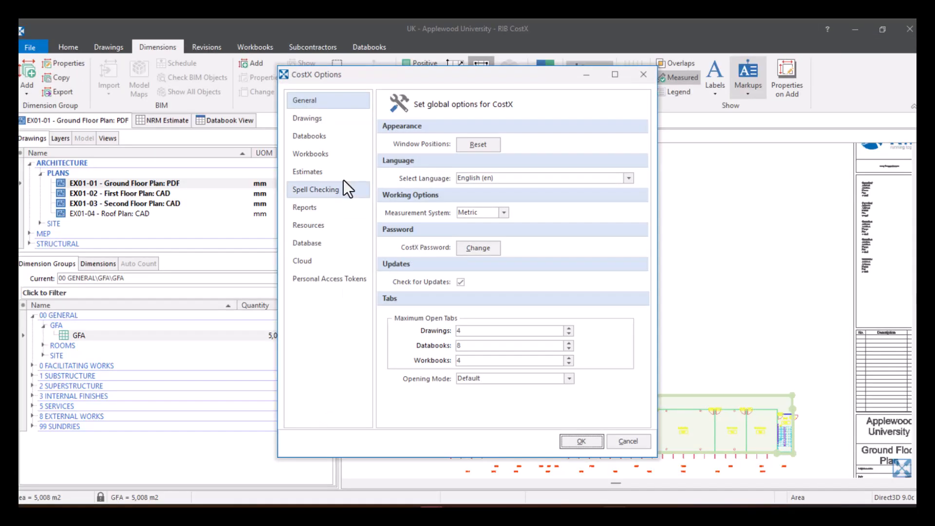
pyautogui.click(343, 117)
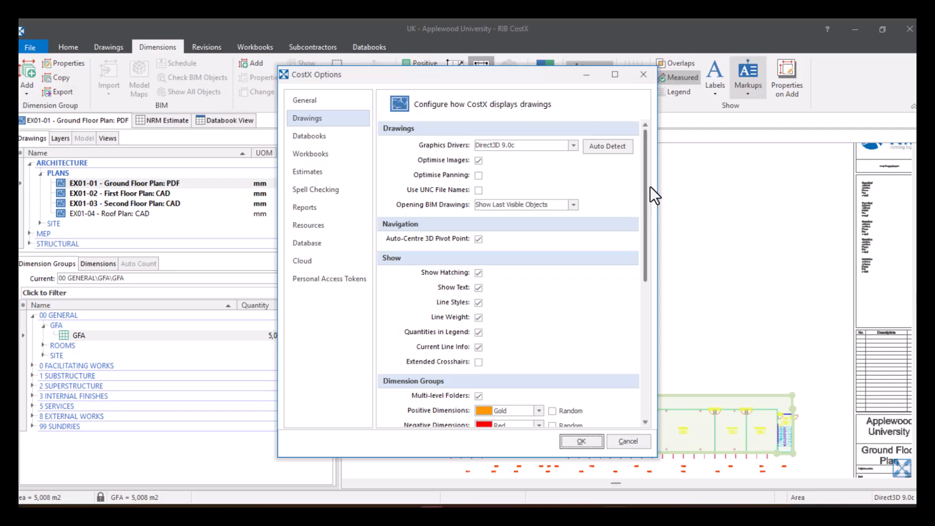
pyautogui.moveTo(645, 175); pyautogui.dragTo(647, 220)
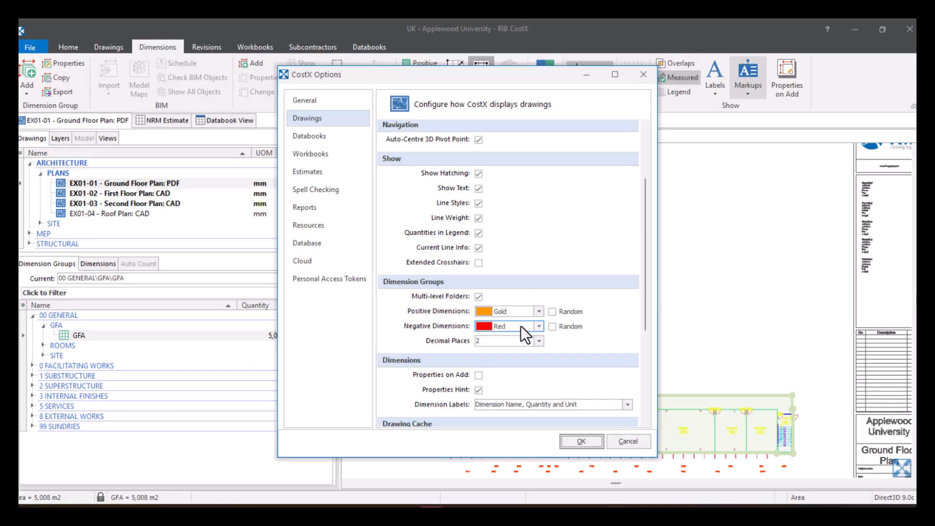
pyautogui.click(539, 328)
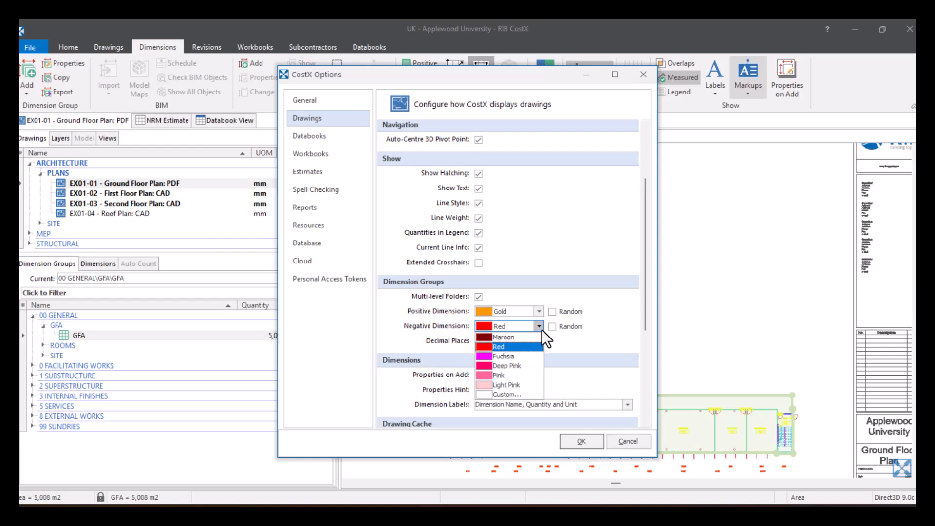
pyautogui.click(539, 329)
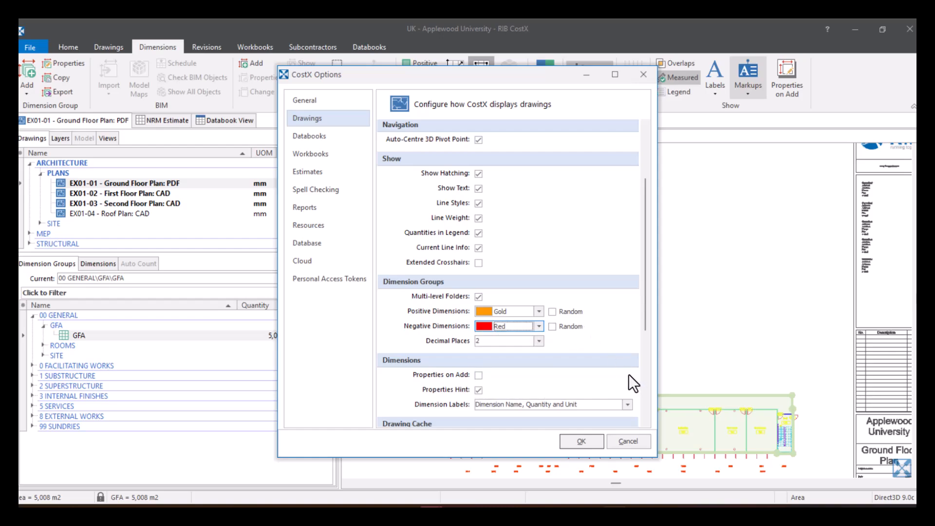
pyautogui.click(633, 447)
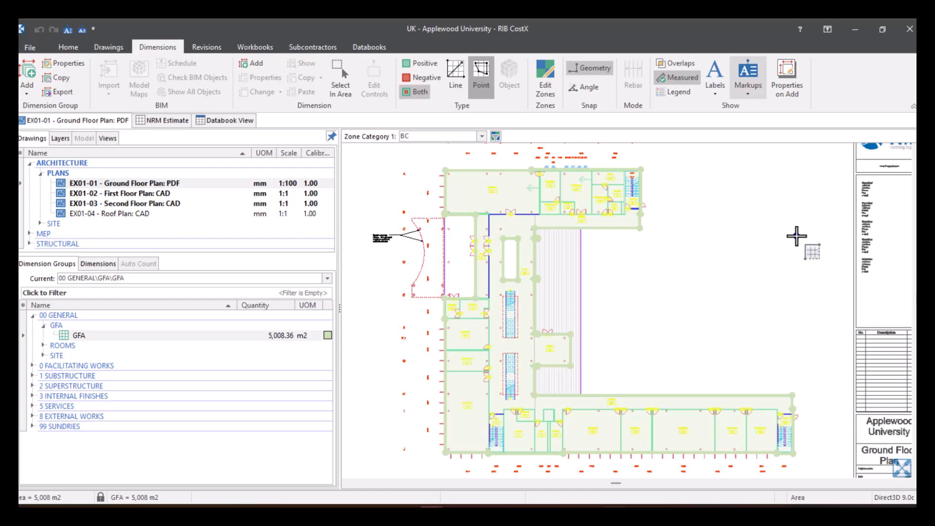
pyautogui.click(415, 77)
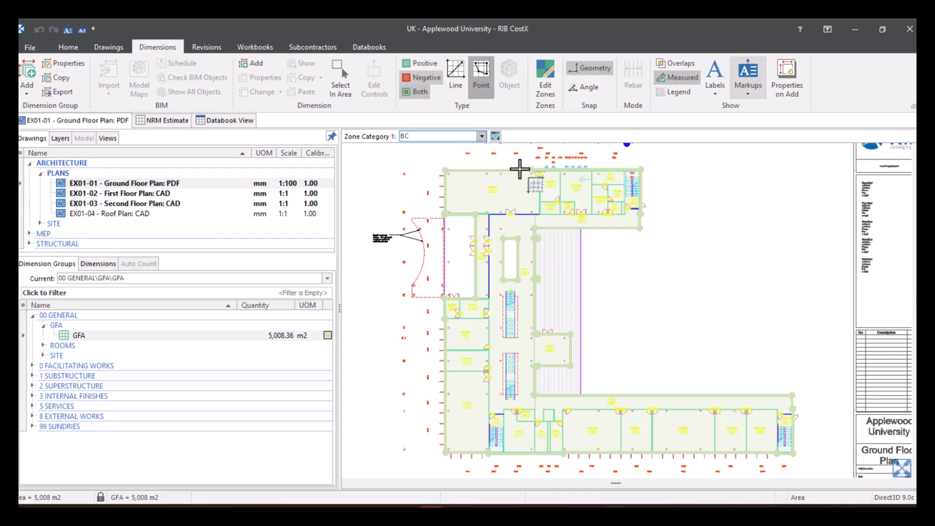